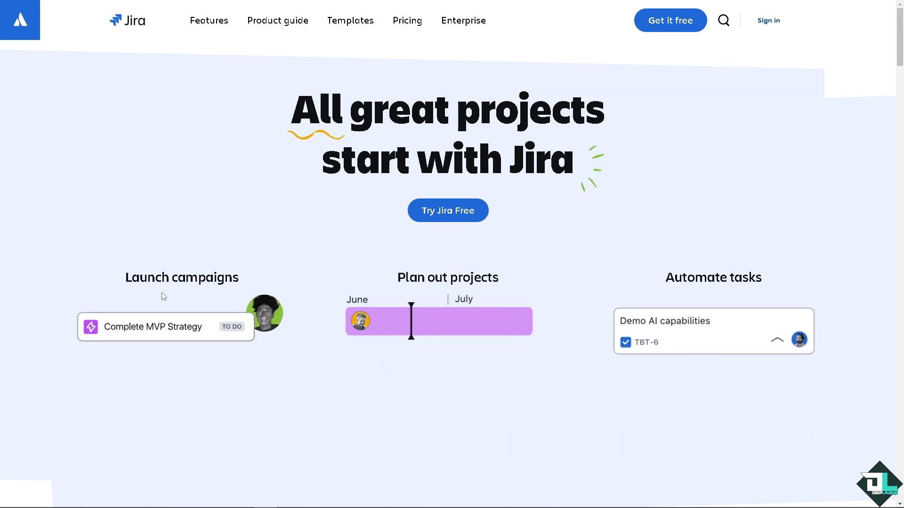
- Open SCRUM-7 from the DeepLaughs backlog and bring up its ••• actions menu
mouse_move(424, 315)
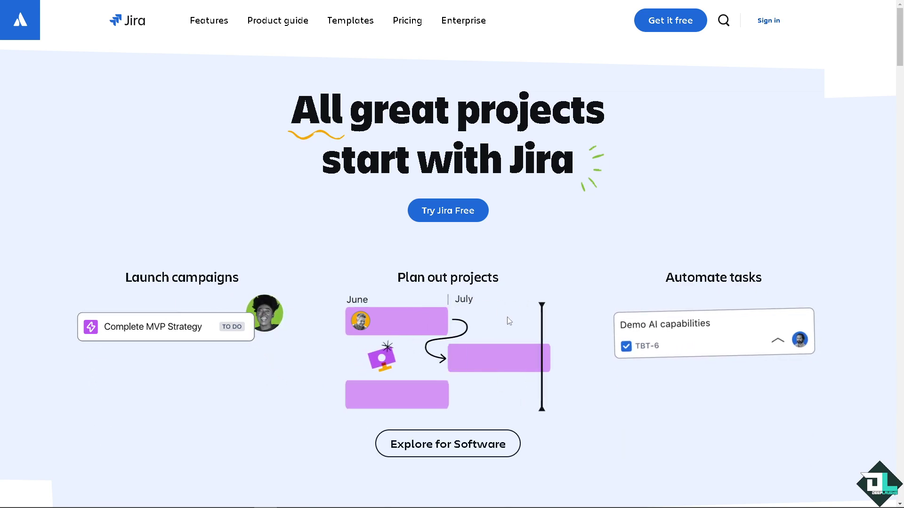
scroll(452, 282, "down", 20)
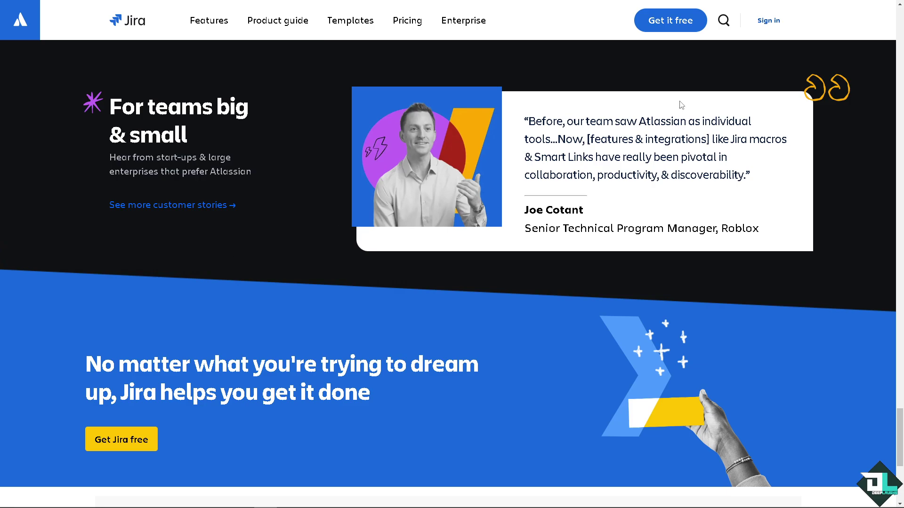
left_click(146, 430)
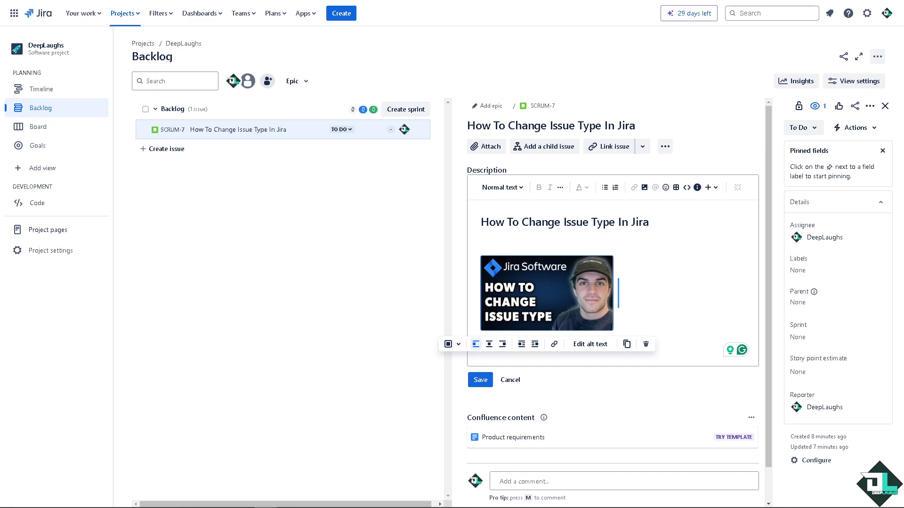
left_click(670, 151)
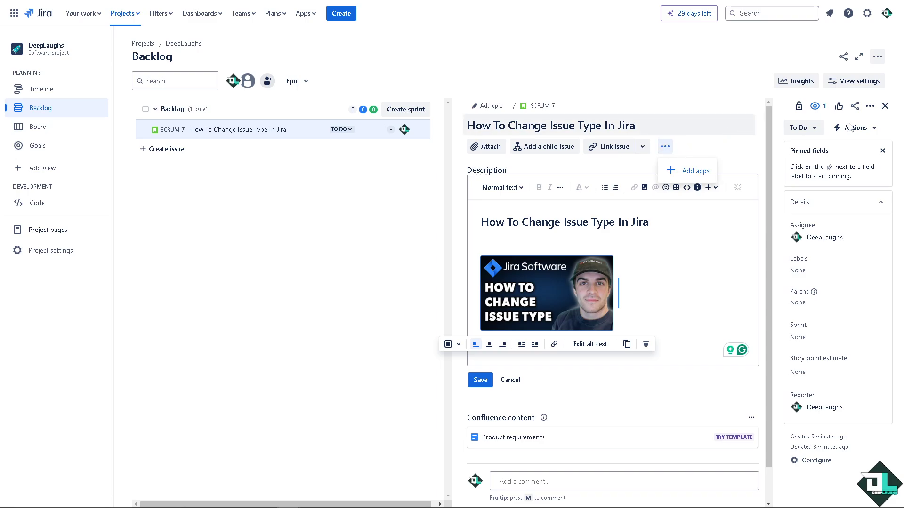
left_click(870, 105)
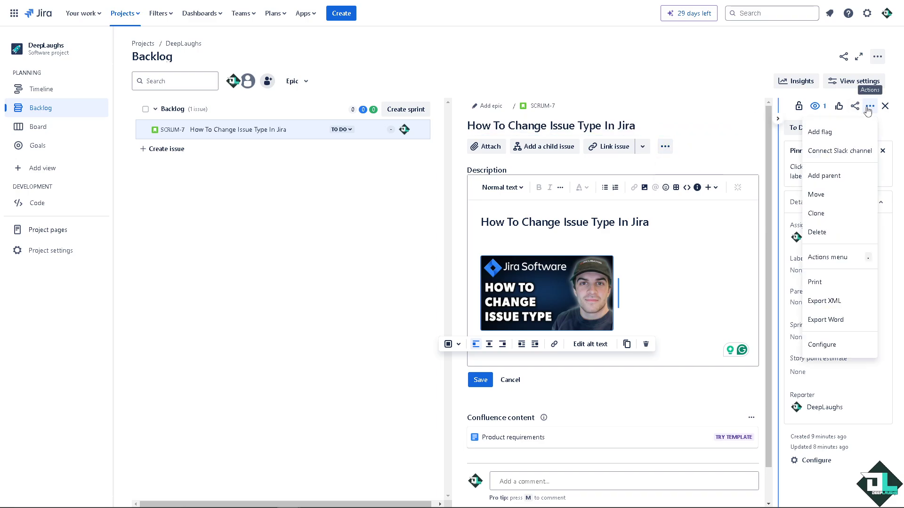
- Start the Move wizard for SCRUM-7, keeping DeepLaughs (SCRUM) as the destination project
left_click(815, 194)
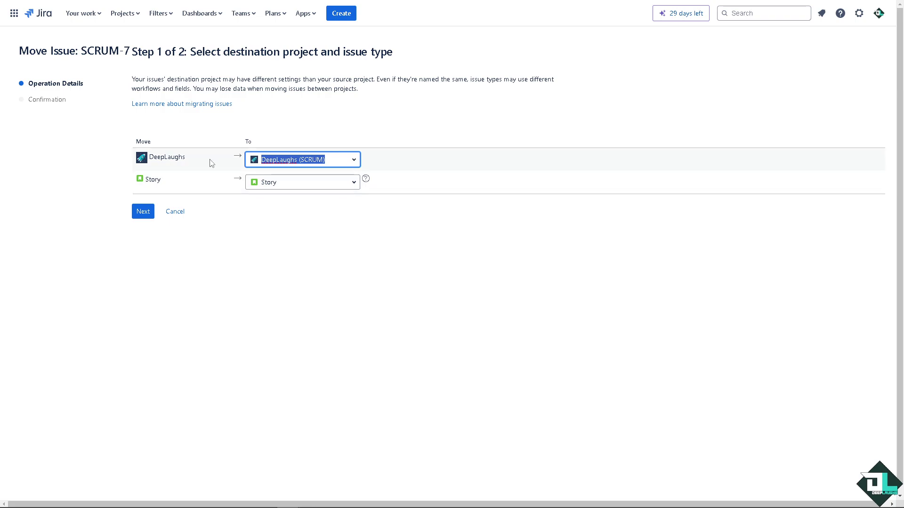
left_click(358, 163)
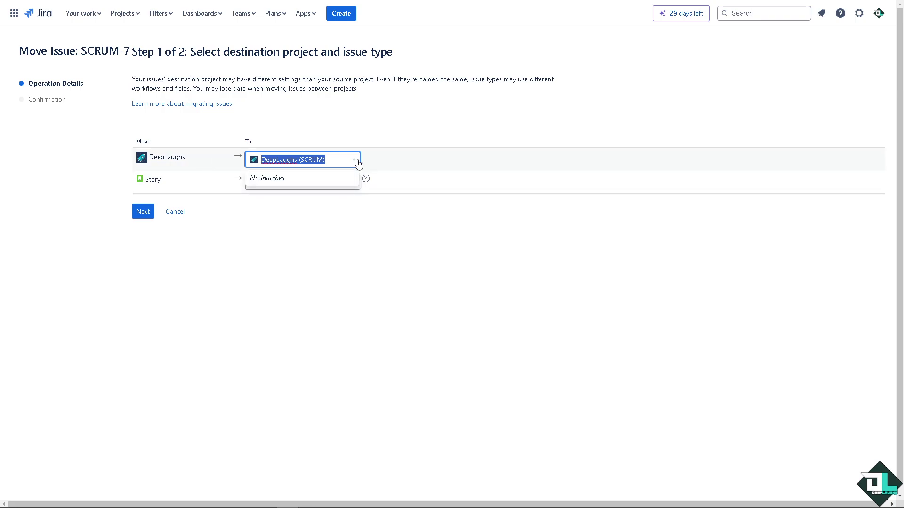
left_click(261, 260)
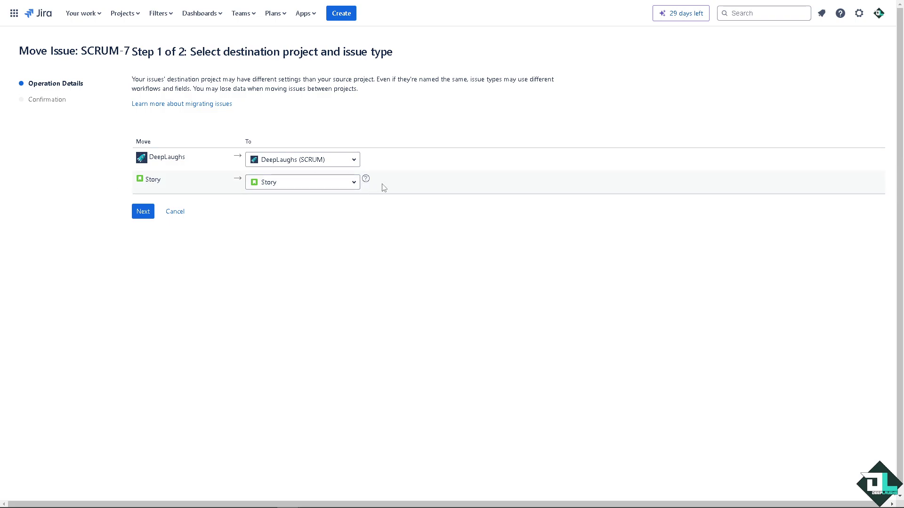
- Try Task, Epic and Subtask as the destination issue type, then reopen the type list
left_click(354, 184)
left_click(302, 204)
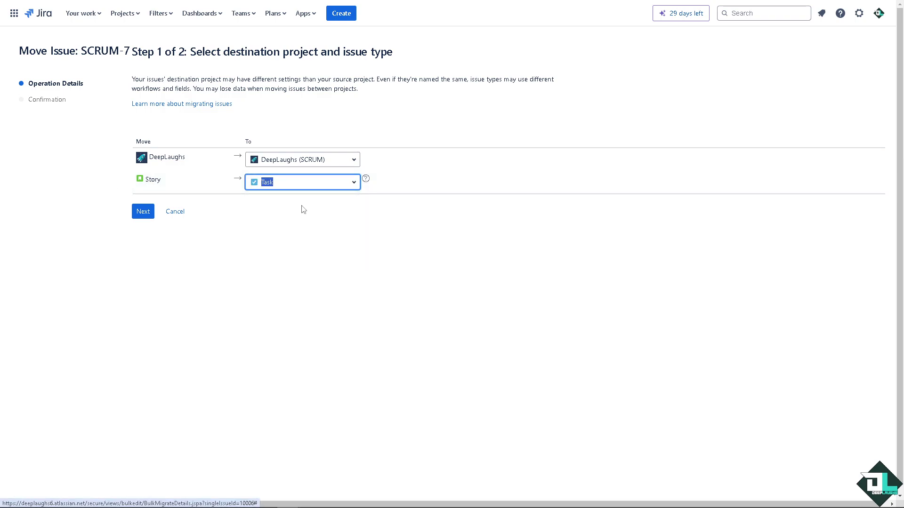
left_click(354, 183)
left_click(289, 235)
left_click(356, 187)
left_click(305, 259)
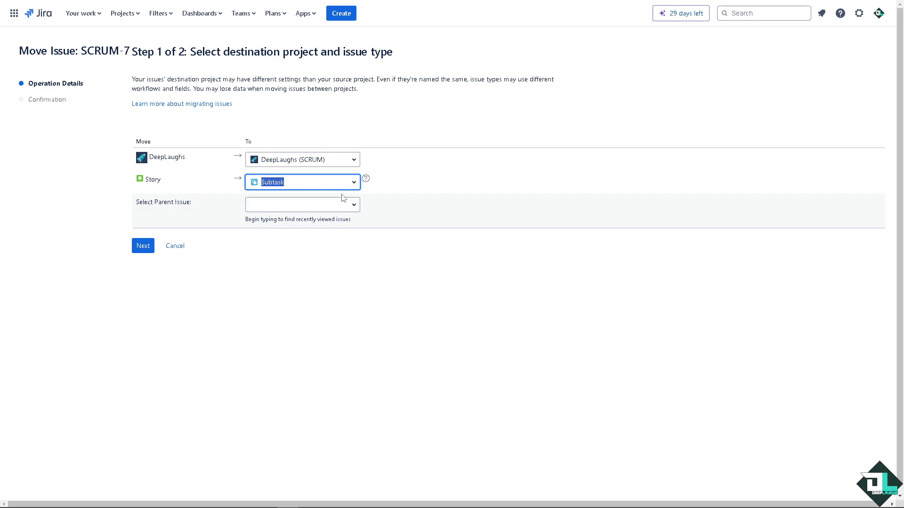
left_click(310, 184)
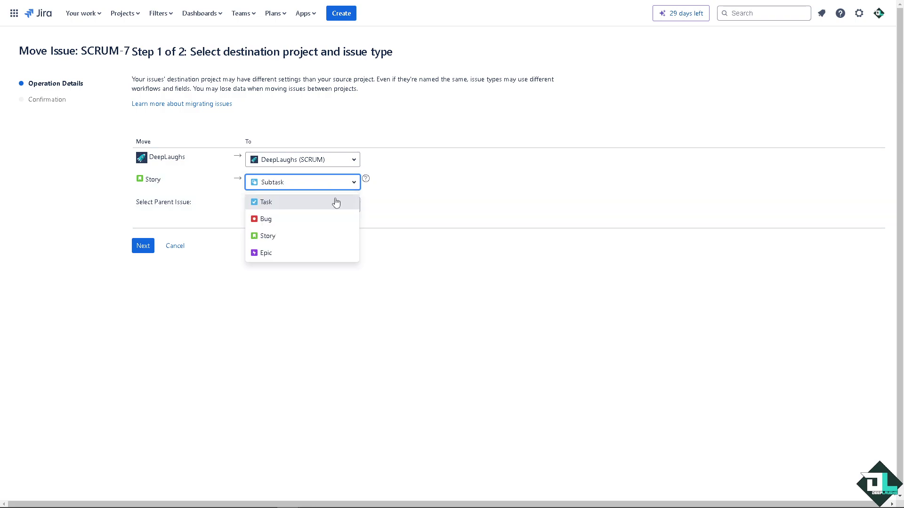
- Pick Task as the new type, pass the fields step and confirm migrating SCRUM-7 to Task
left_click(297, 203)
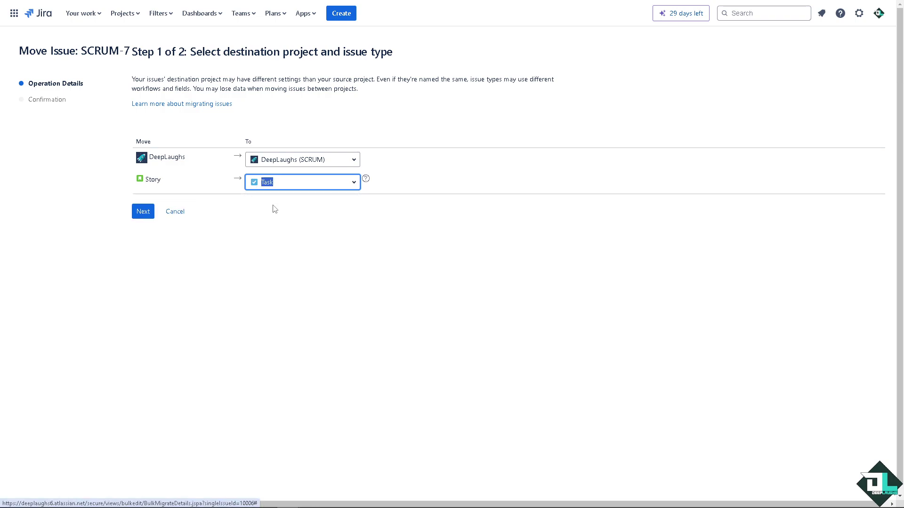
left_click(146, 217)
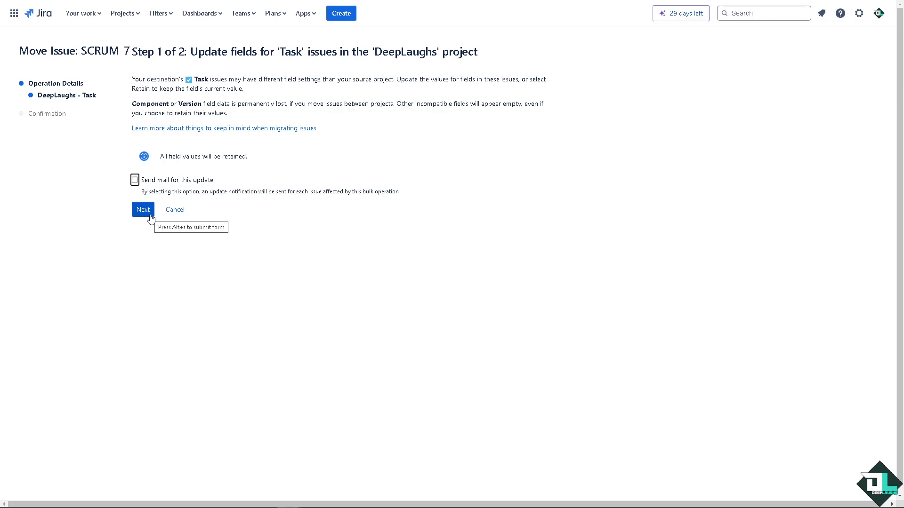
left_click(148, 213)
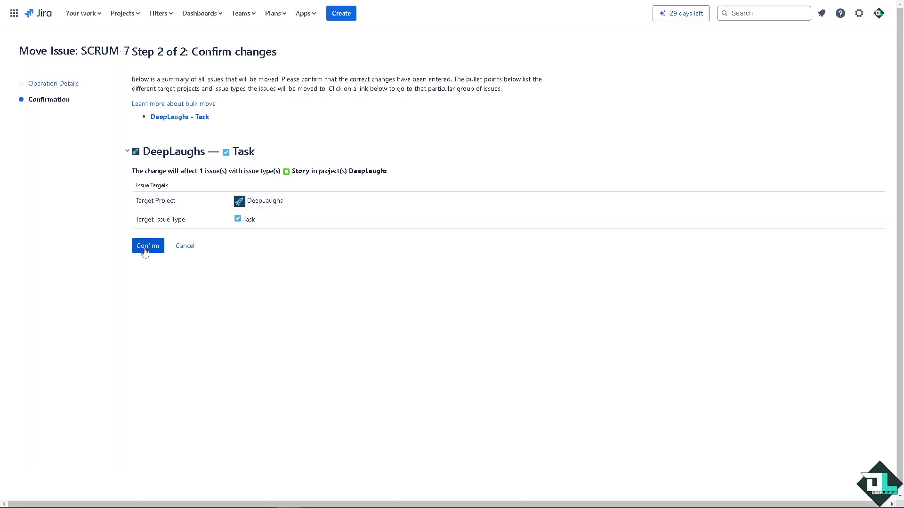
left_click_drag(135, 220, 190, 219)
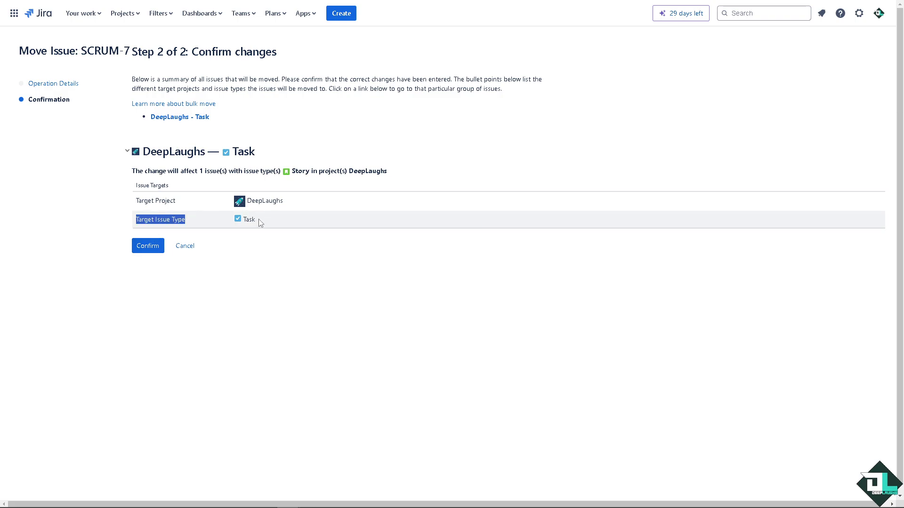
left_click(148, 249)
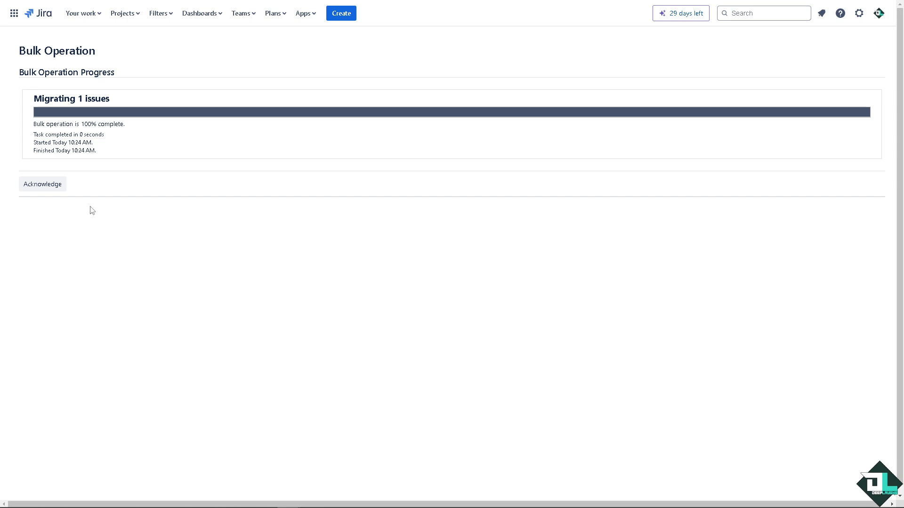
- Go to the DeepLaughs project's backlog via the Projects menu
left_click(123, 17)
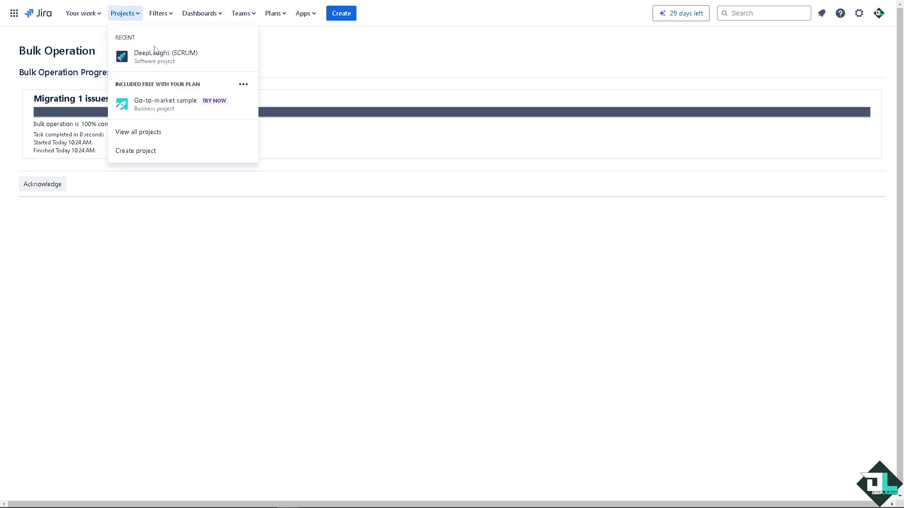
left_click(152, 58)
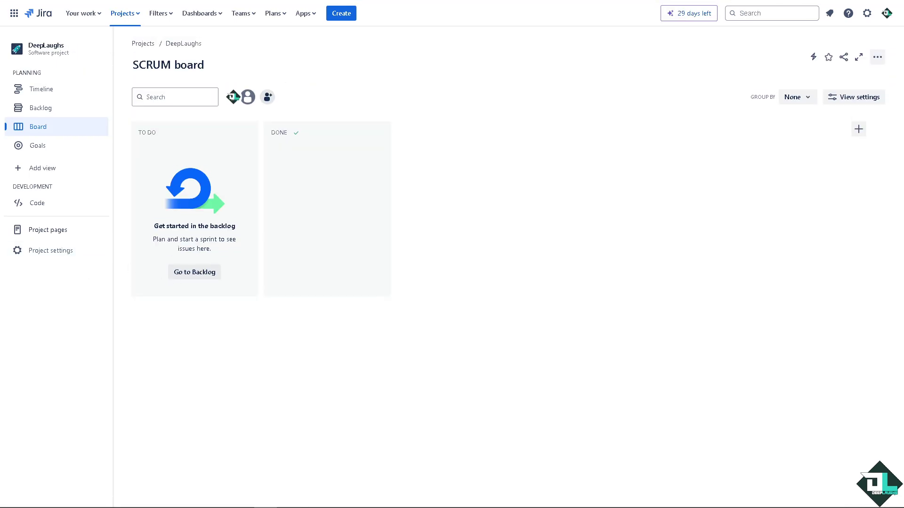
left_click(194, 272)
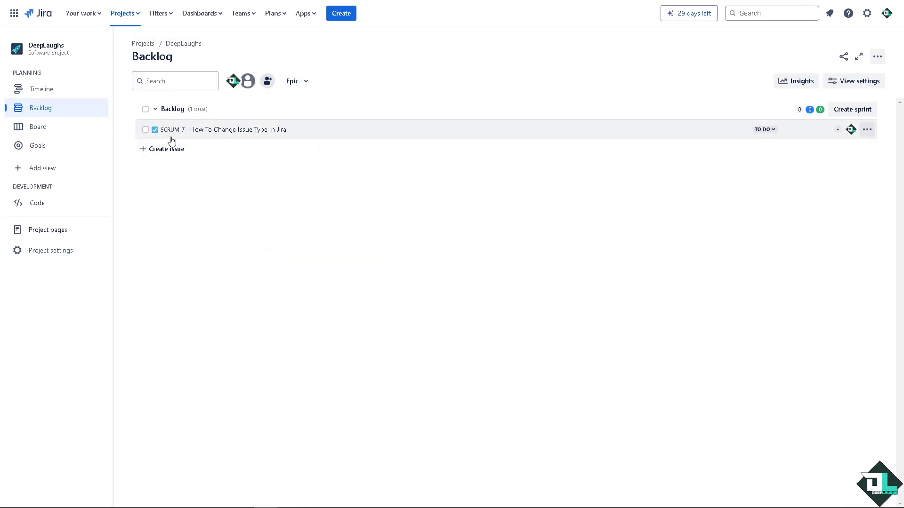
- Open SCRUM-7, now a Task, in its full issue view
left_click(155, 134)
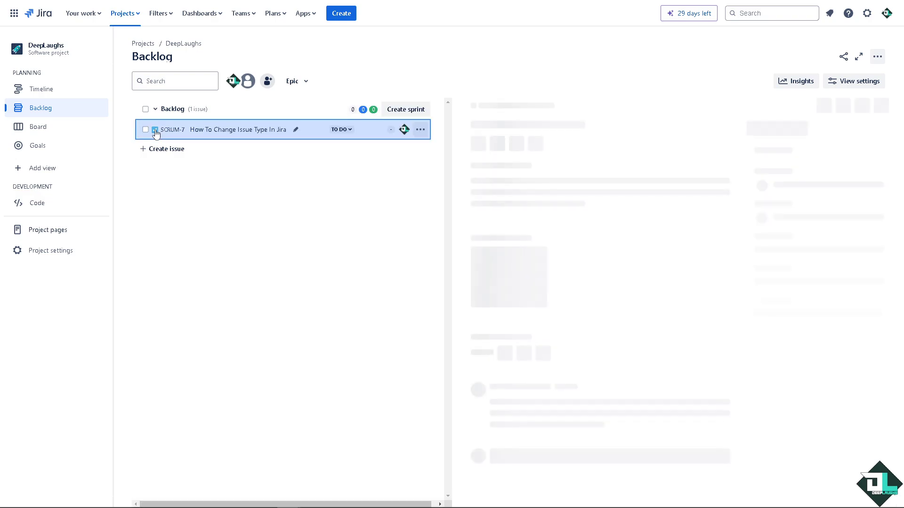
left_click(145, 132)
left_click(419, 152)
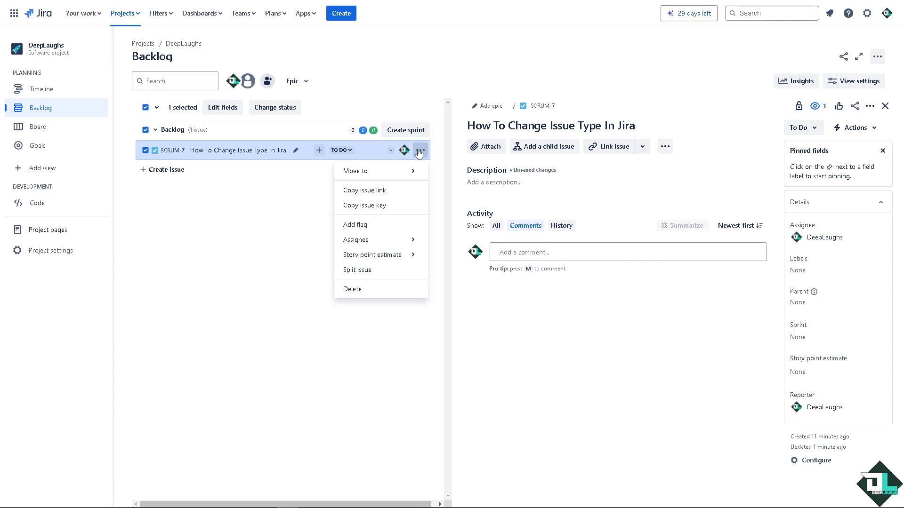
mouse_move(413, 260)
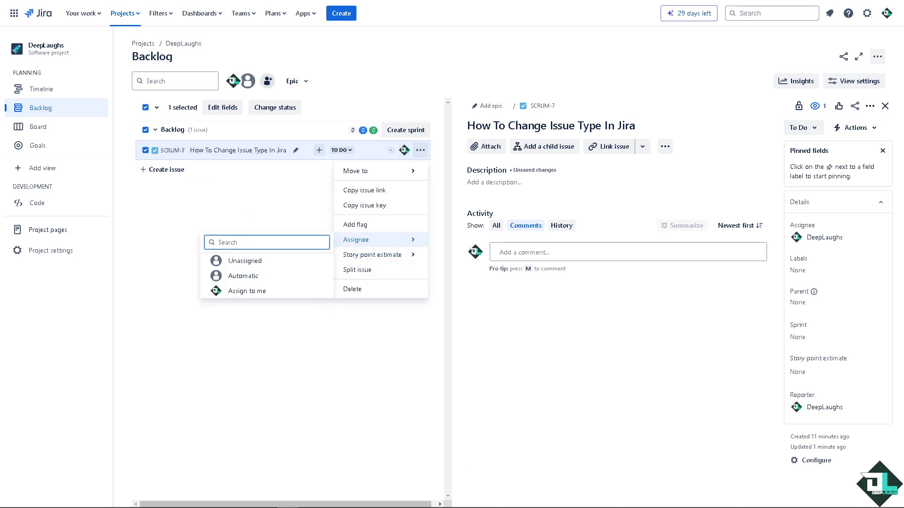
key("Escape")
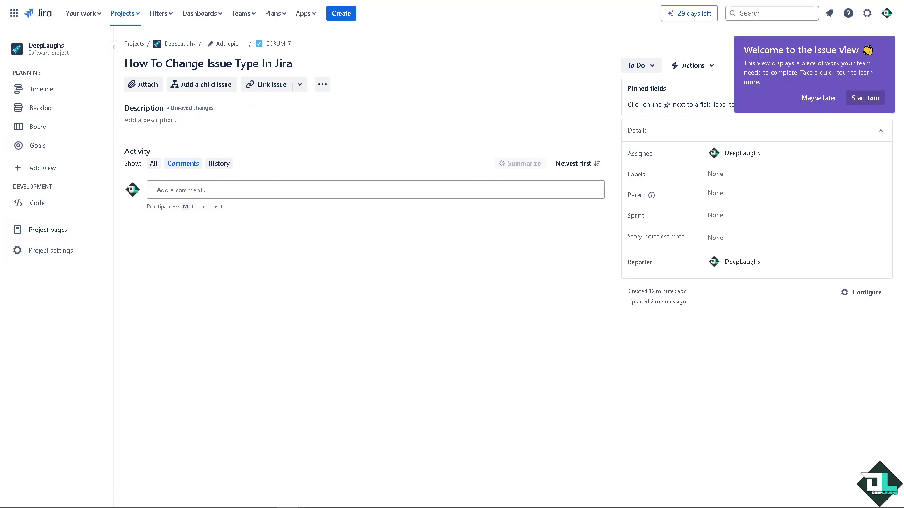
- Change SCRUM-7's issue type to Bug, then back to Task, using the issue-type icon
left_click(198, 120)
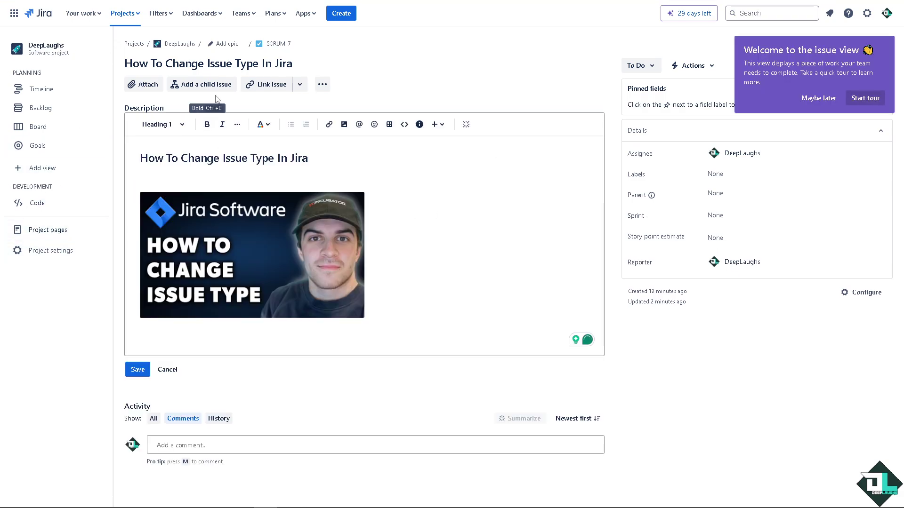
left_click(258, 47)
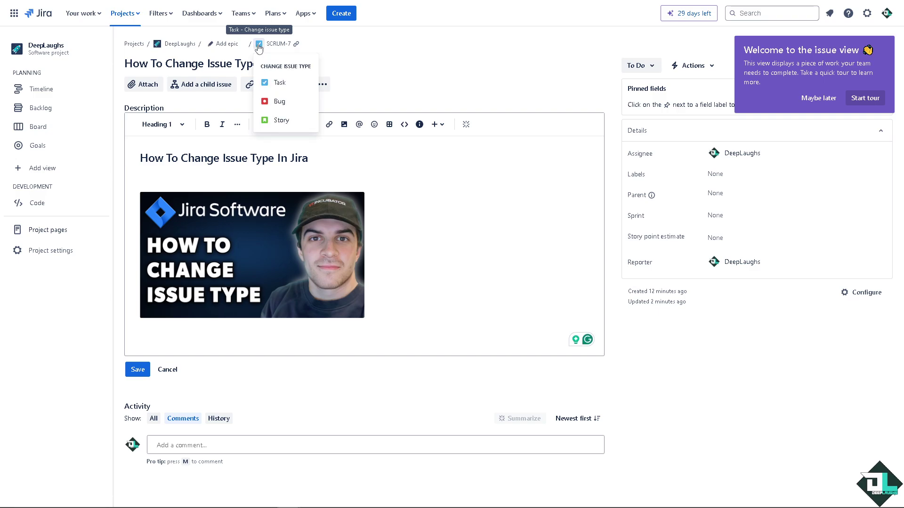
left_click(268, 101)
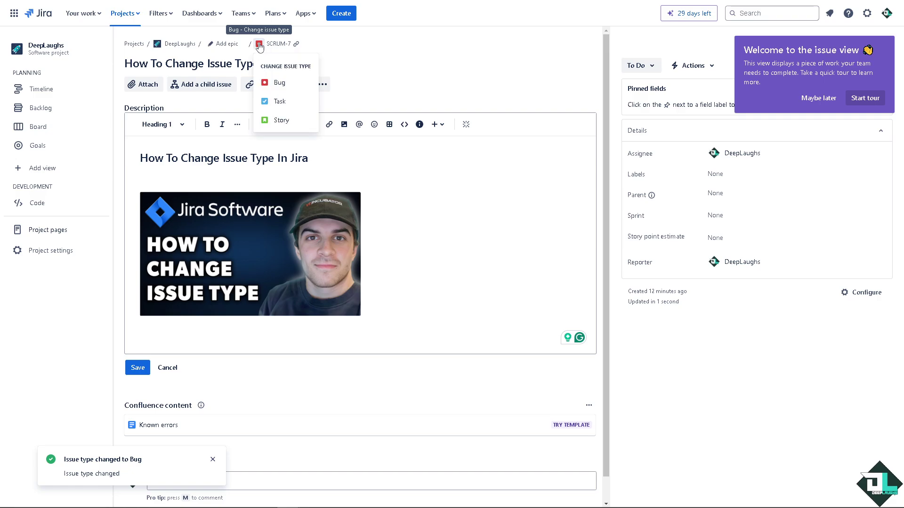
left_click(273, 105)
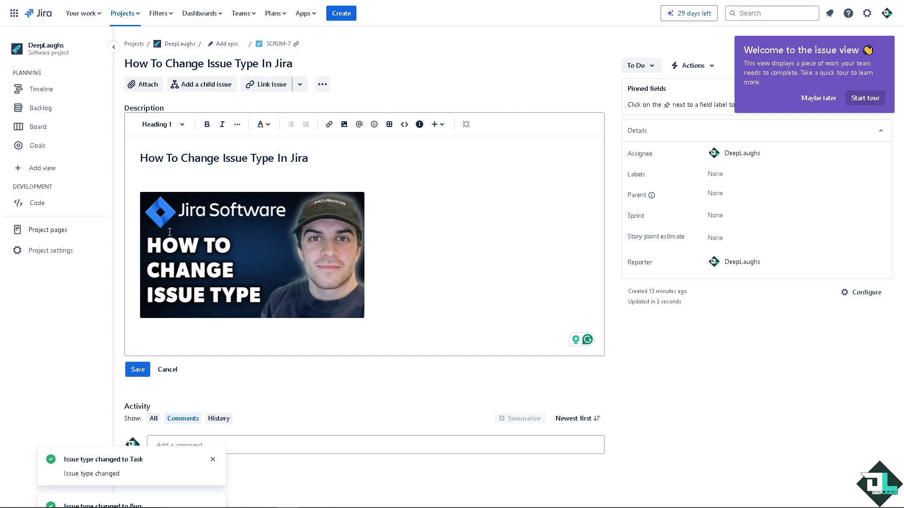
- Switch SCRUM-7 from Task to Story through the Change issue type menu
left_click(260, 44)
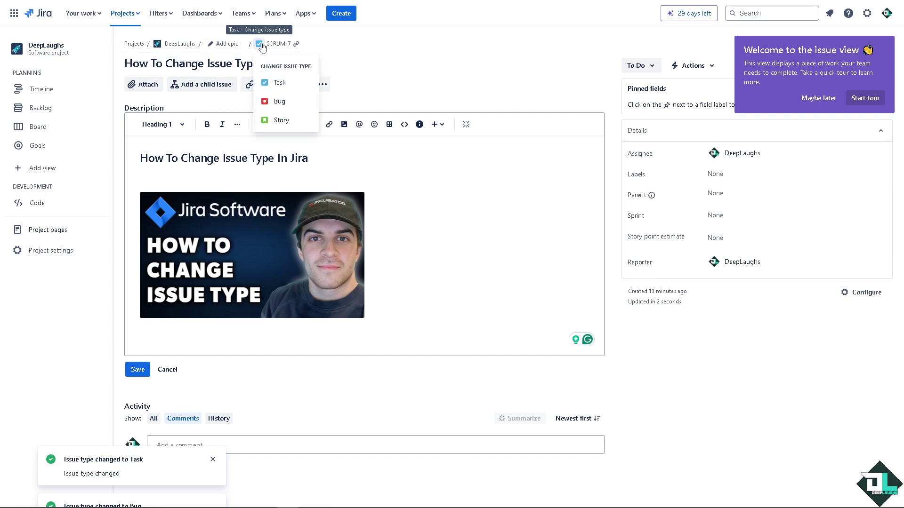
left_click(267, 120)
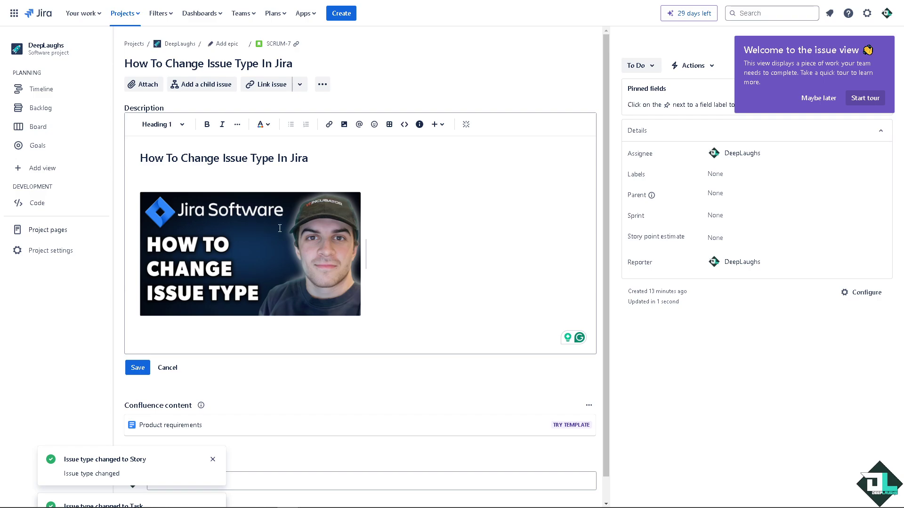
scroll(283, 229, "down", 1)
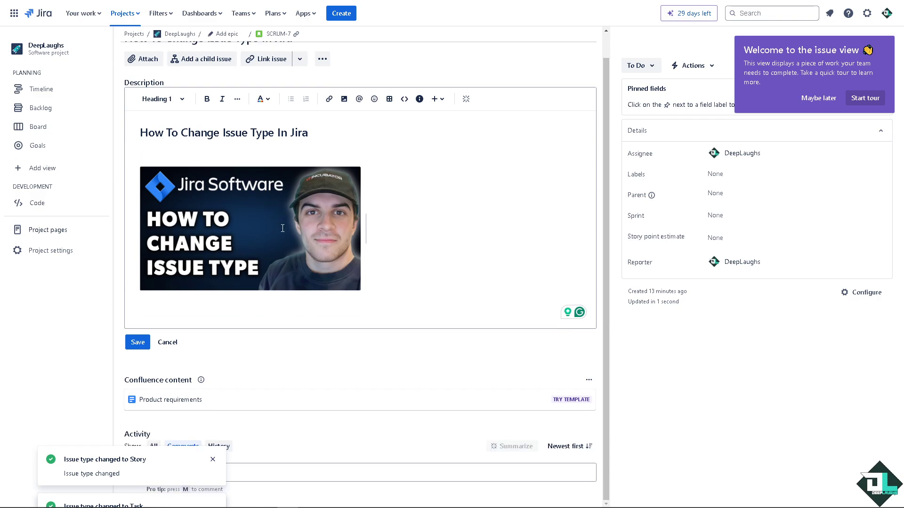